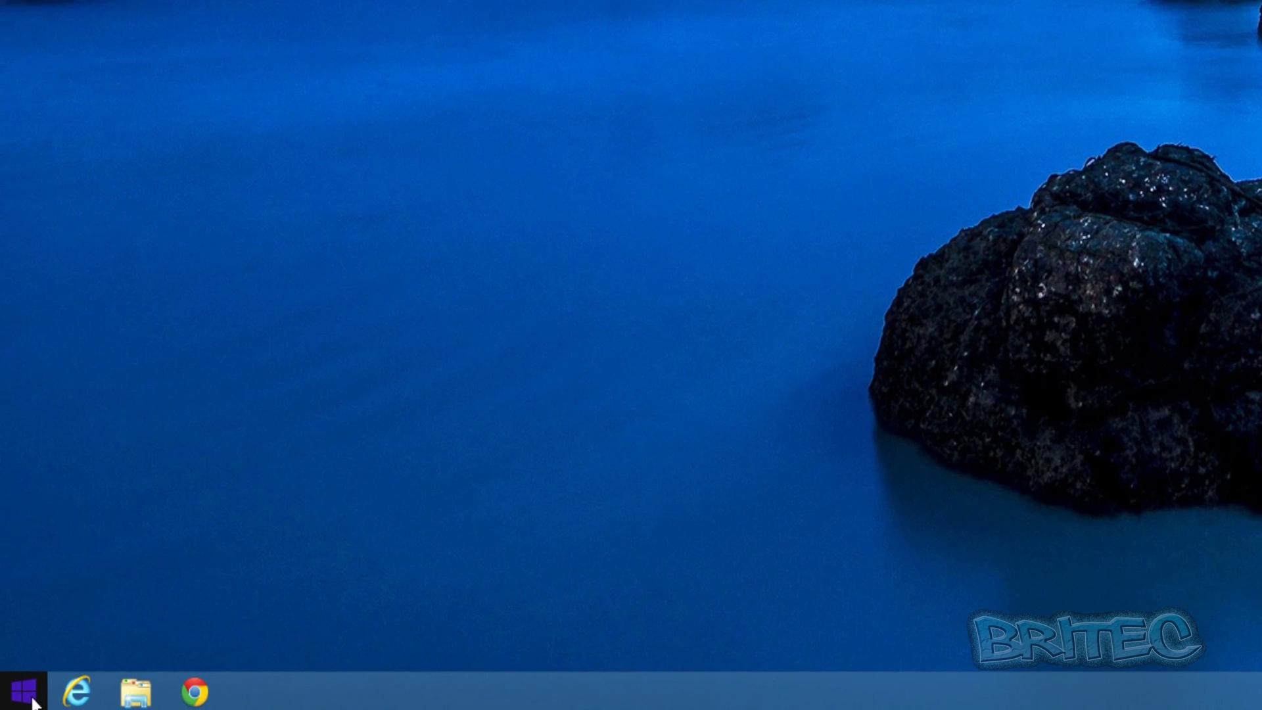
Step: Run gpedit.msc from the Run dialog, replacing the old regedit command
right_click(34, 704)
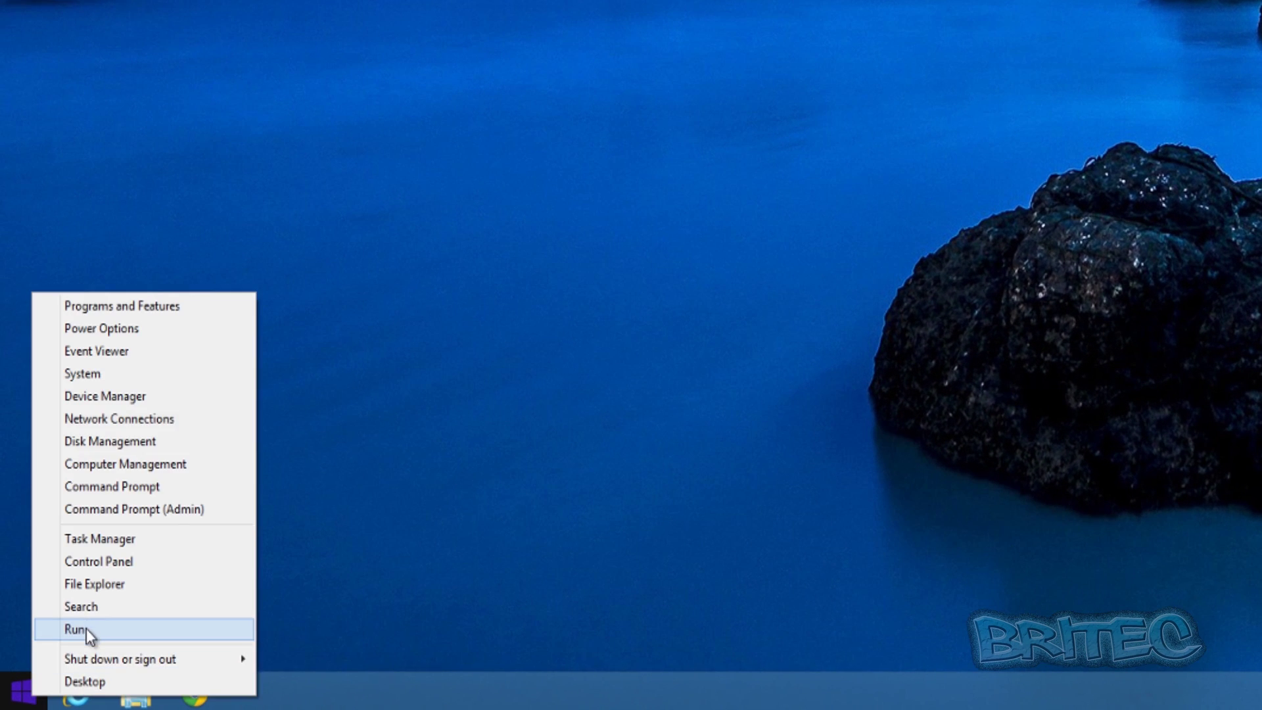
click(88, 631)
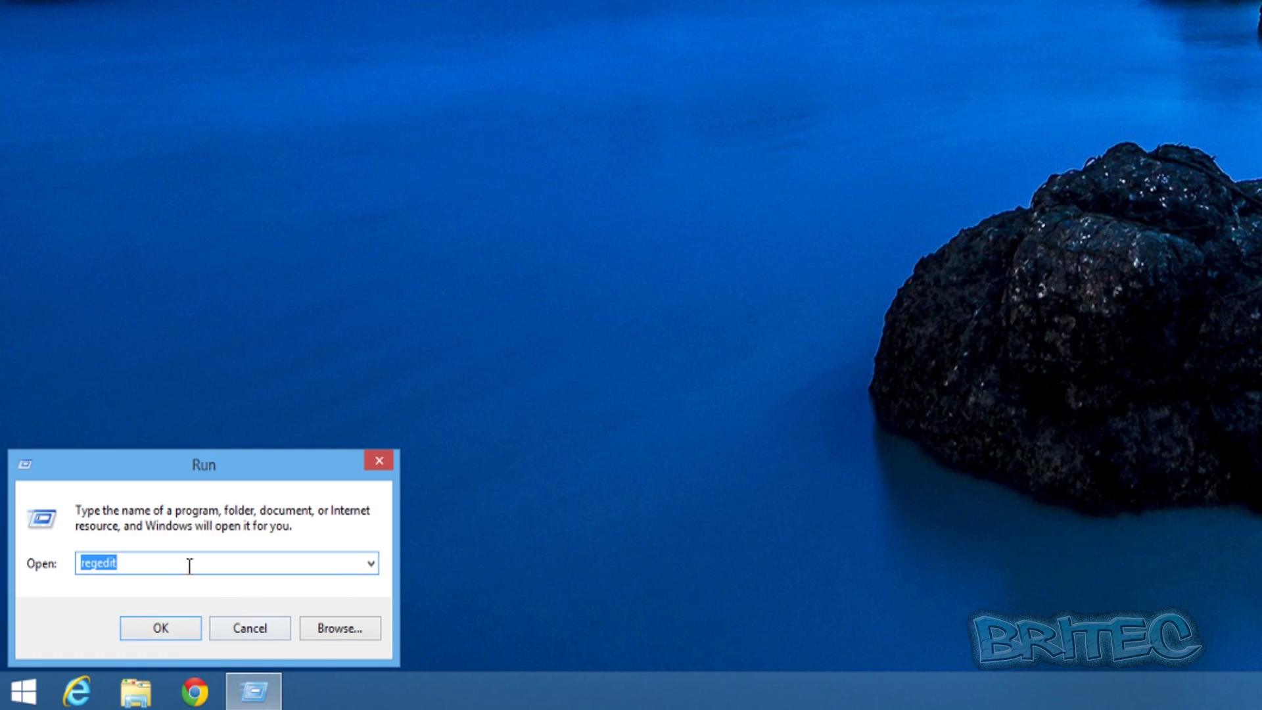
click(148, 564)
drag(155, 555, 13, 563)
text(gpe)
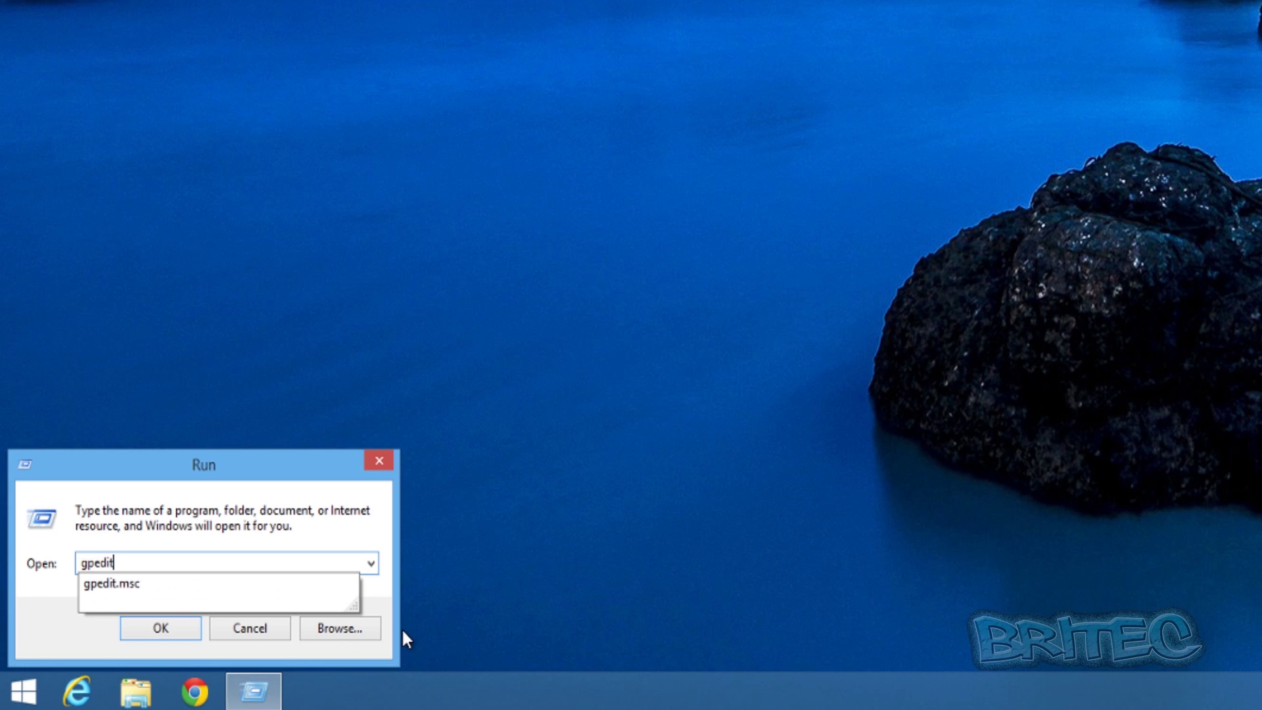
text(dit.msc)
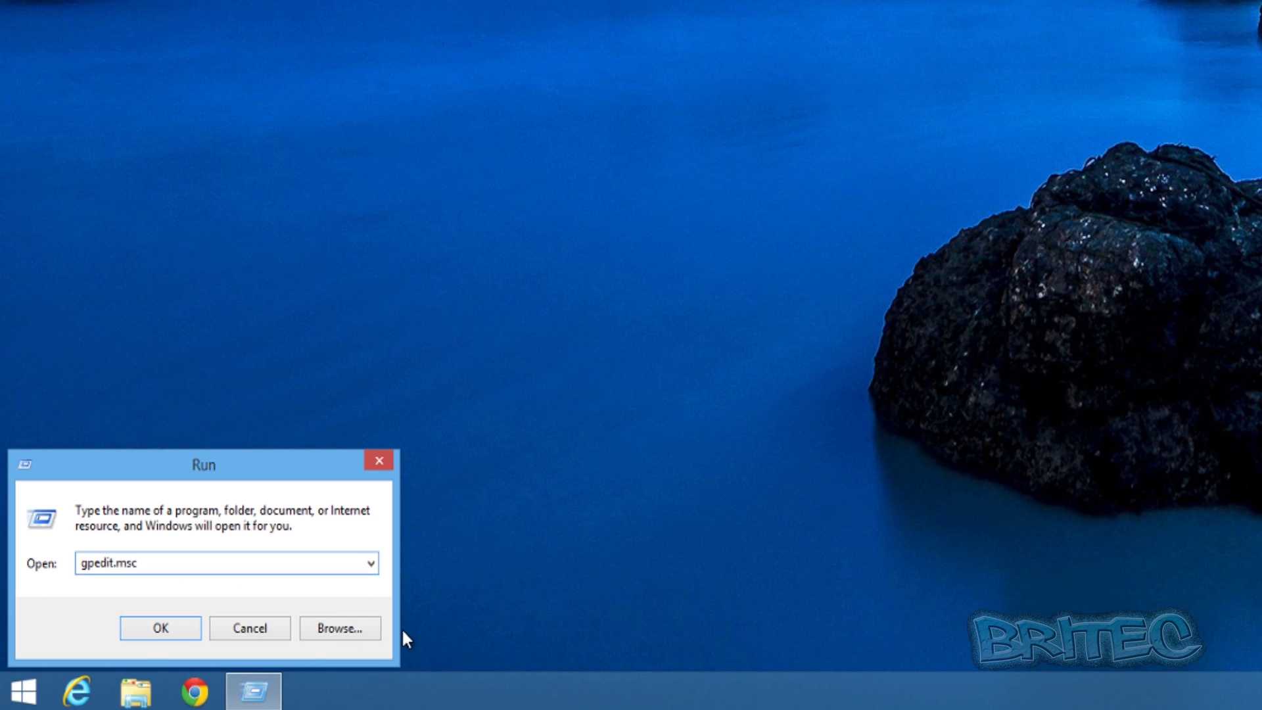
click(161, 627)
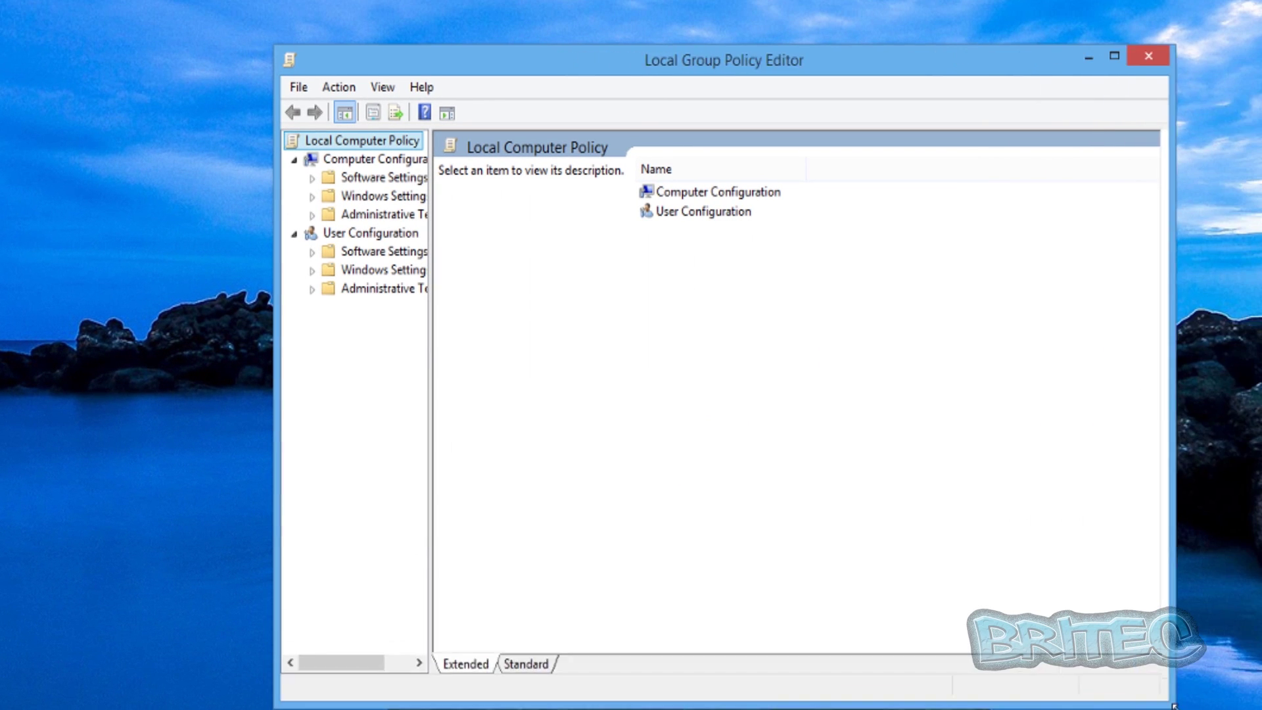
Step: Widen the tree pane and open Computer Configuration > Windows Settings > Security Settings > Local Policies > Audit Policy
drag(427, 406, 501, 411)
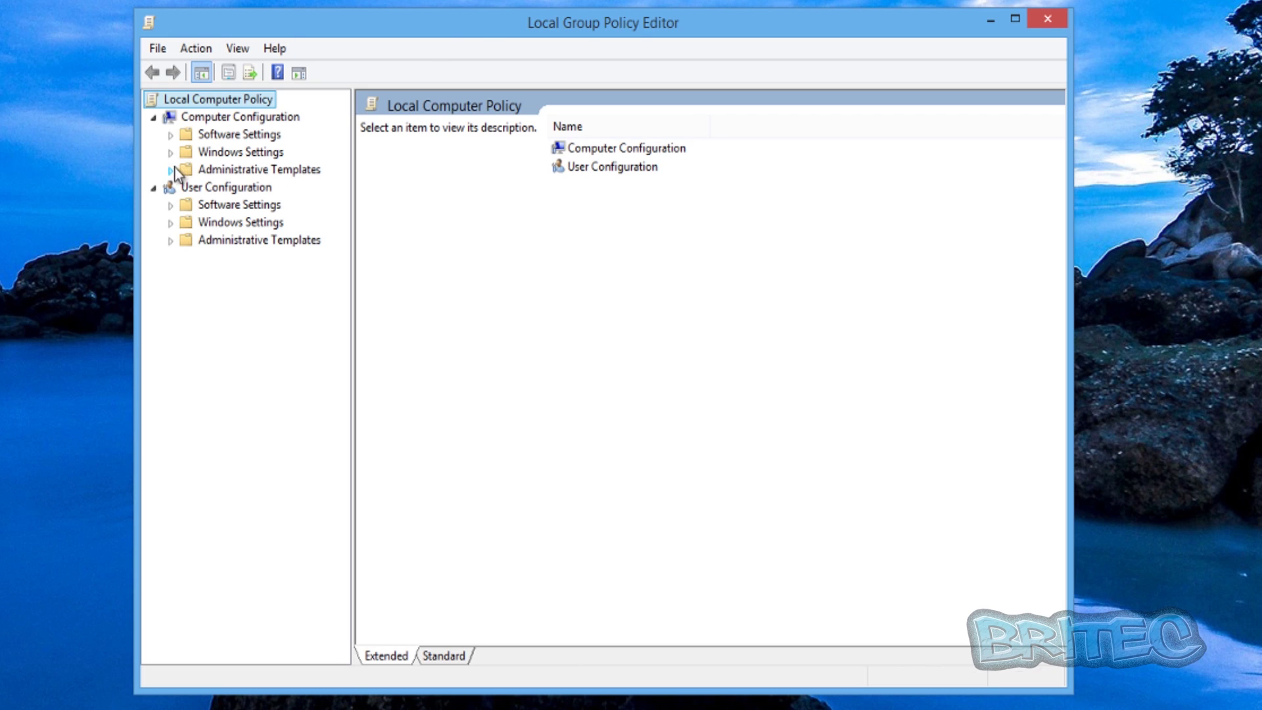
click(200, 120)
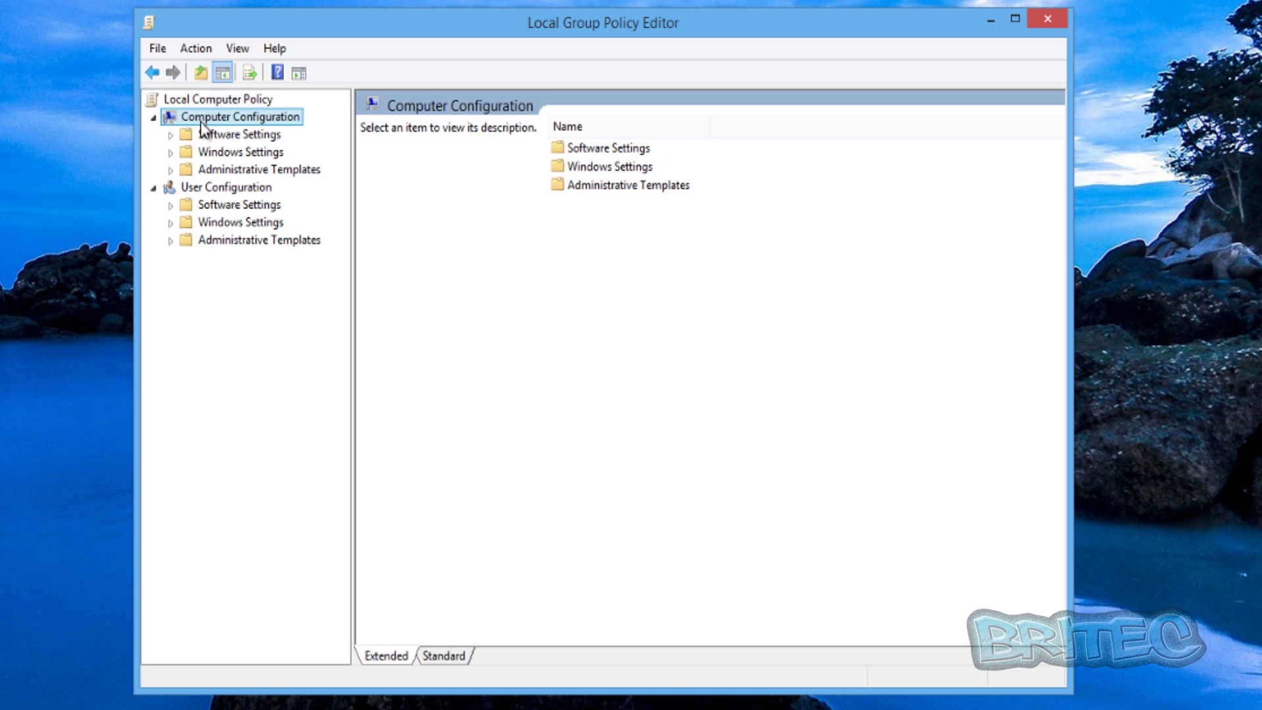
click(172, 151)
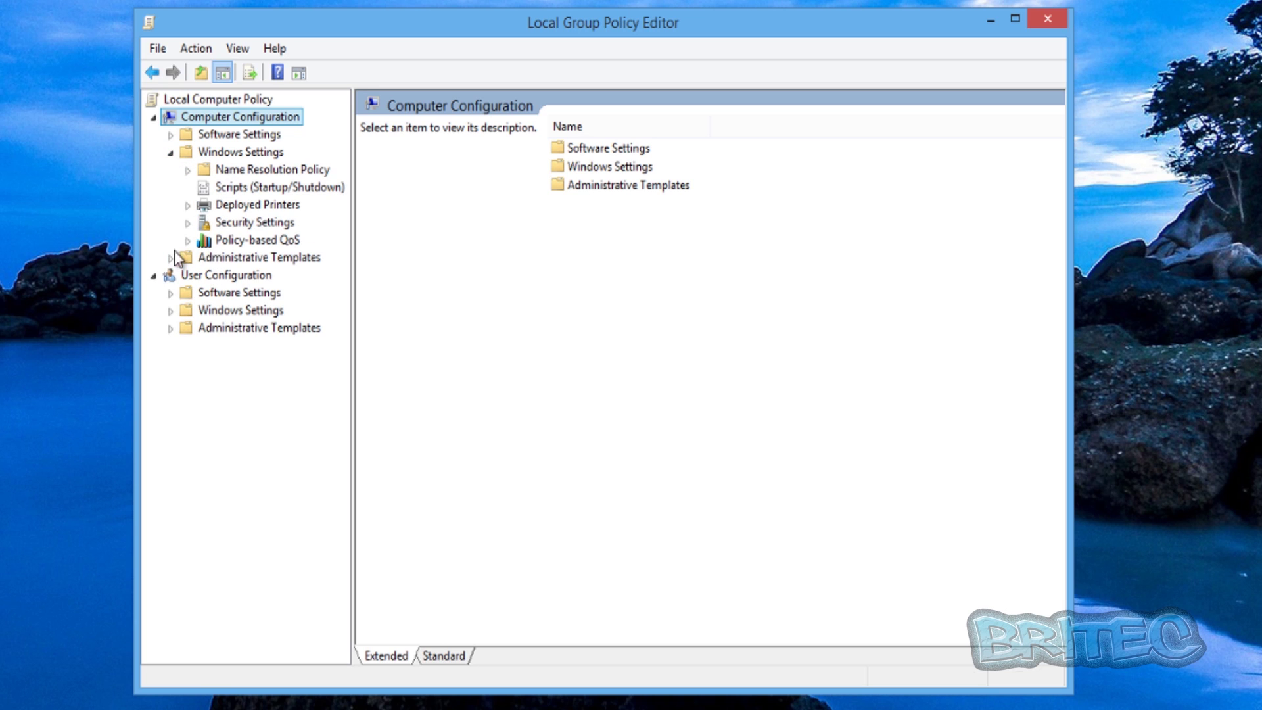
click(201, 225)
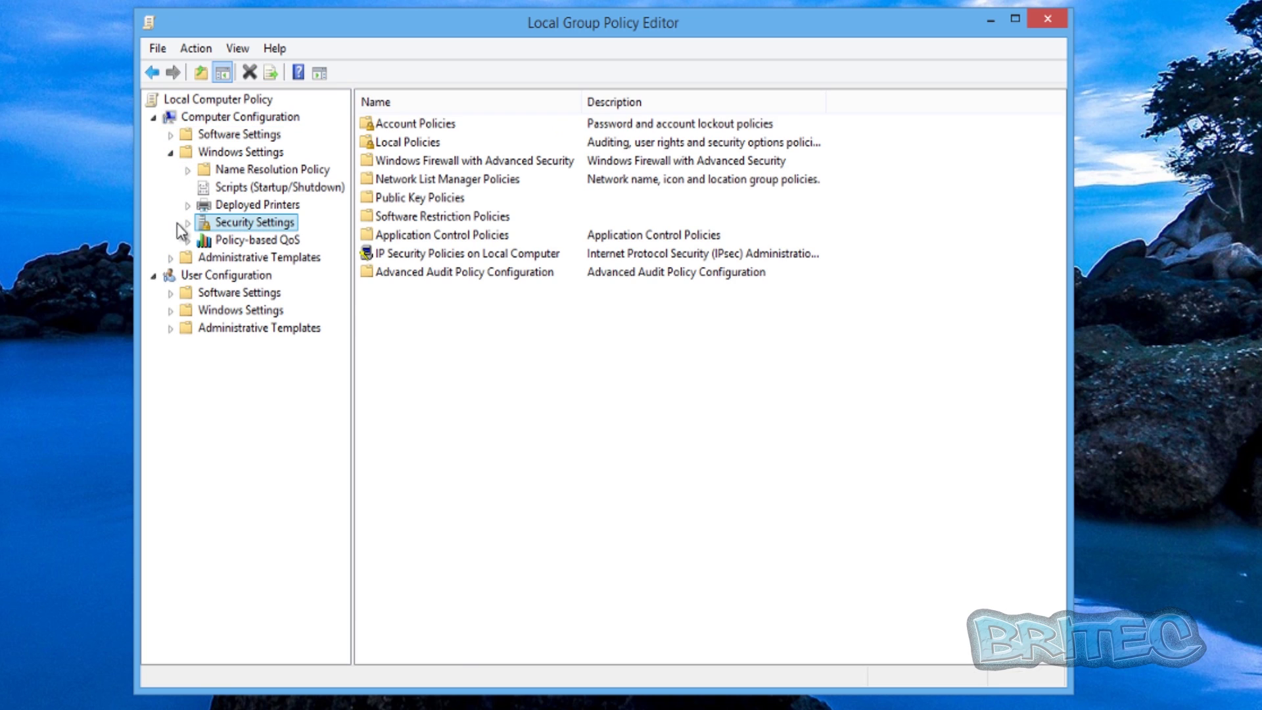
click(187, 223)
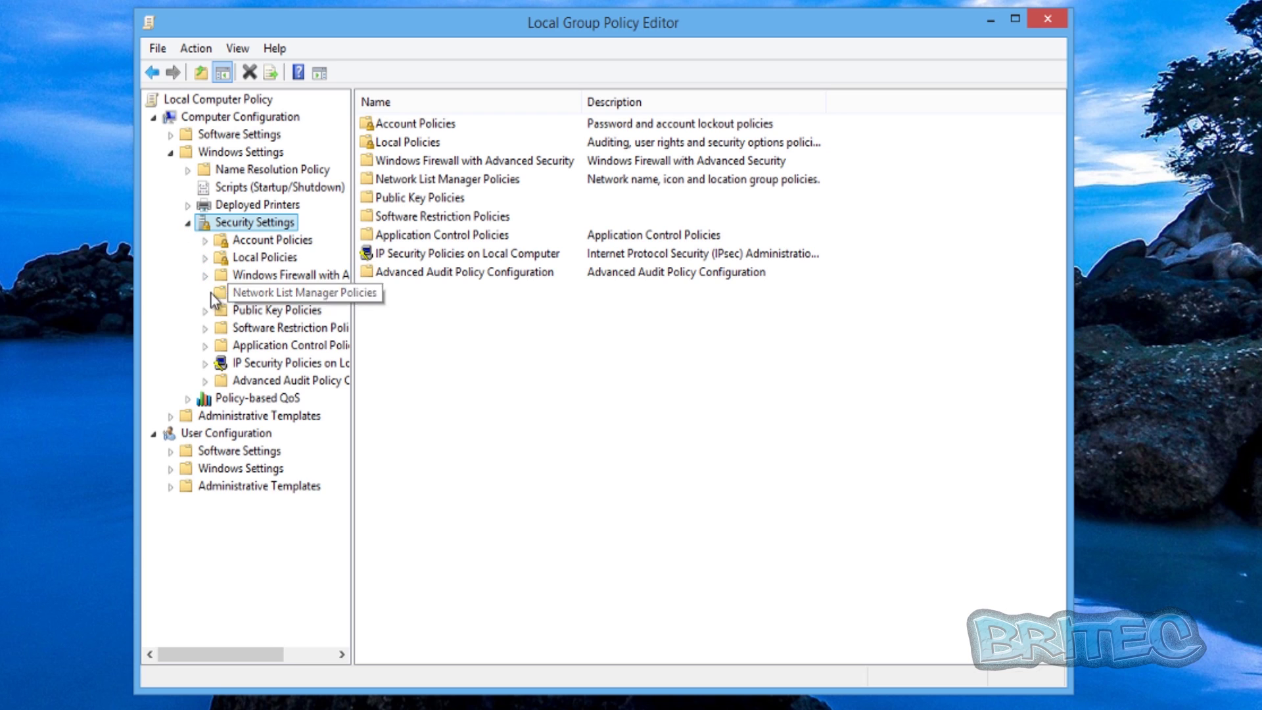
click(205, 258)
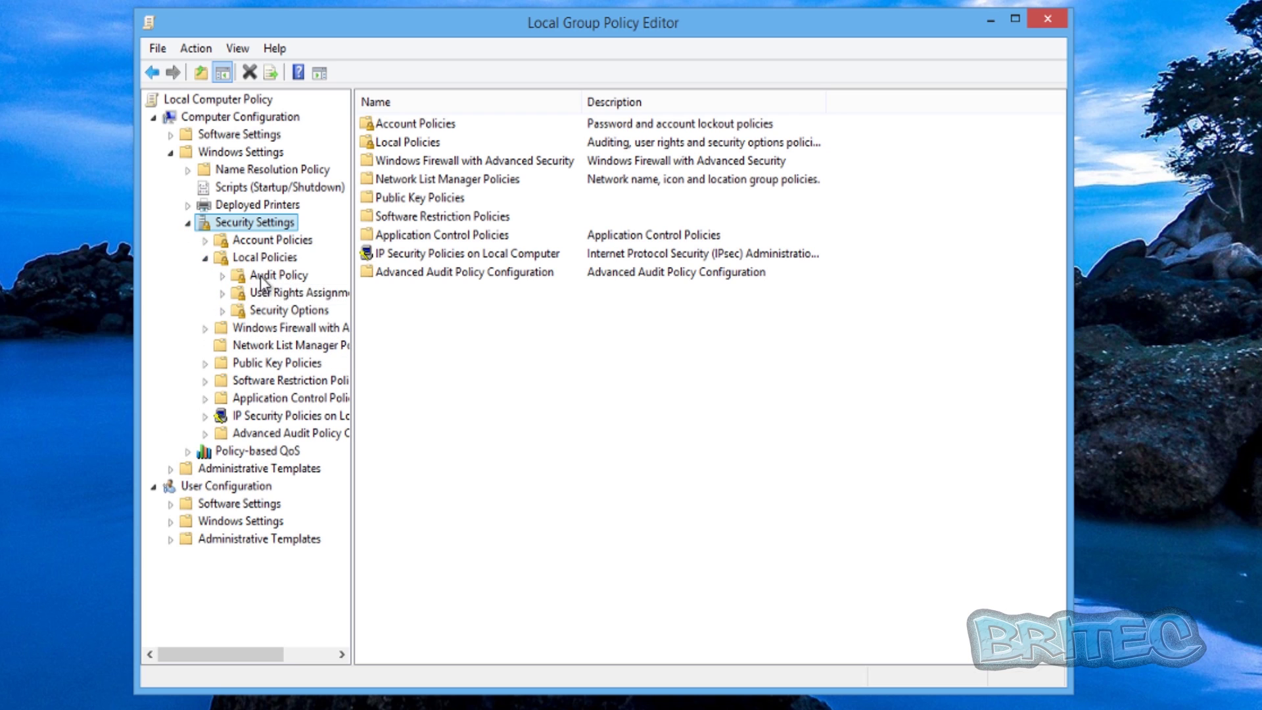
click(258, 276)
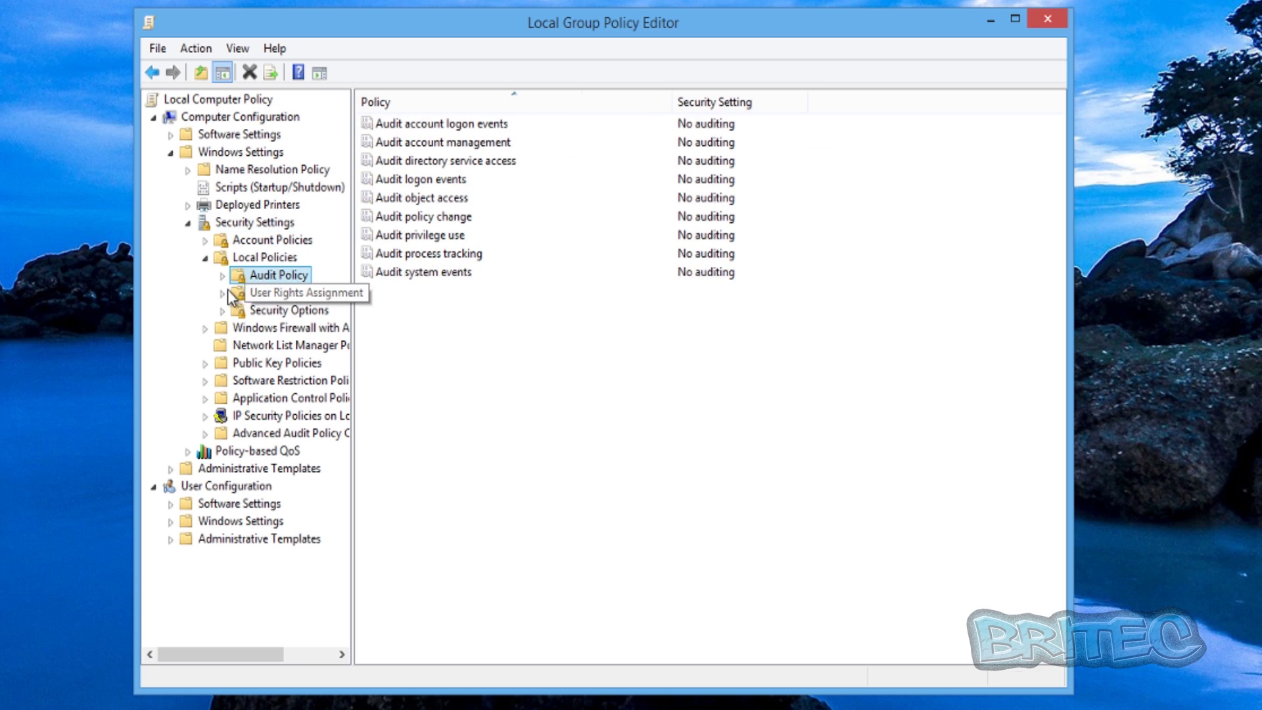
double_click(439, 184)
Step: Set Audit logon events to audit Success and Failure, reviewing its Explain text, and save
click(459, 279)
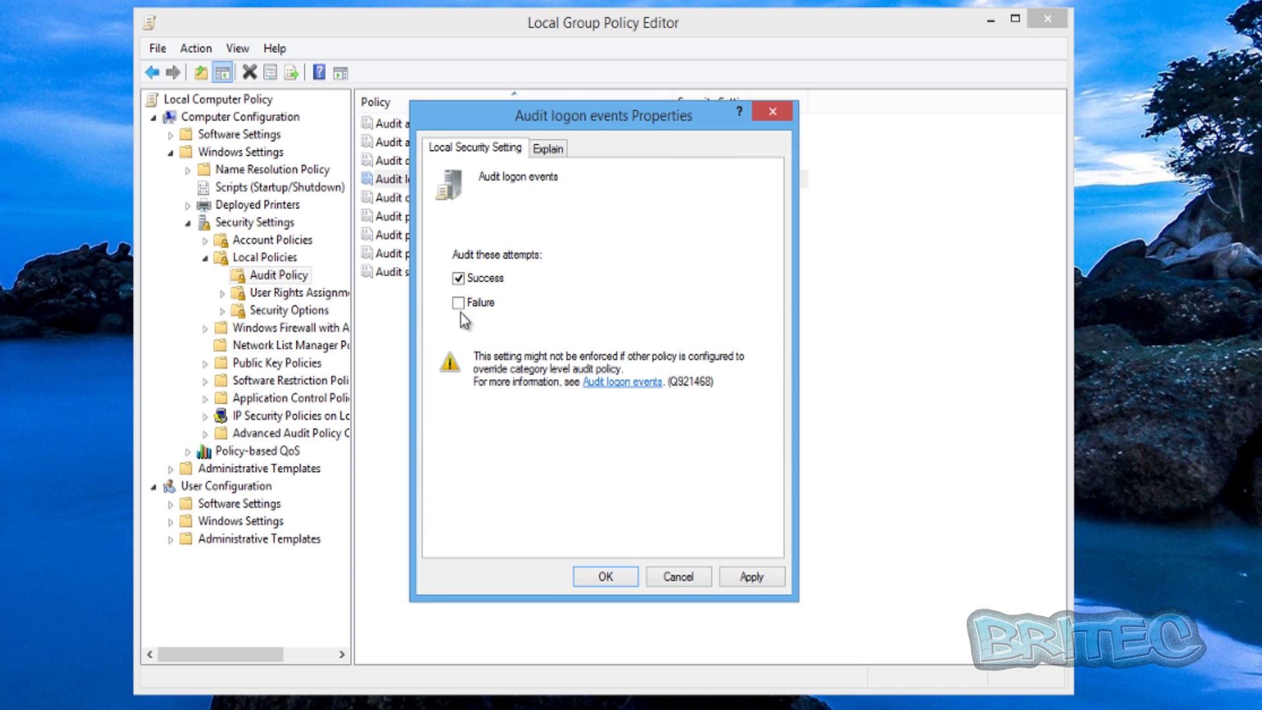
click(459, 303)
click(550, 151)
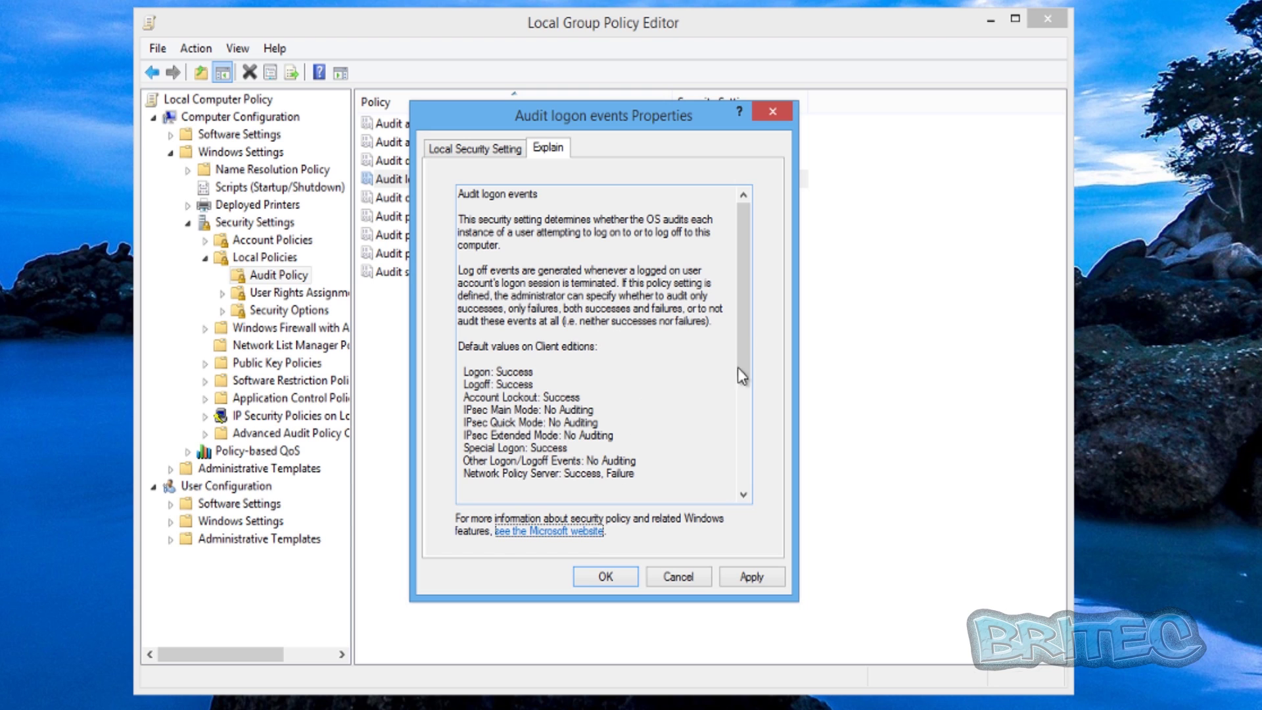
drag(743, 309, 739, 416)
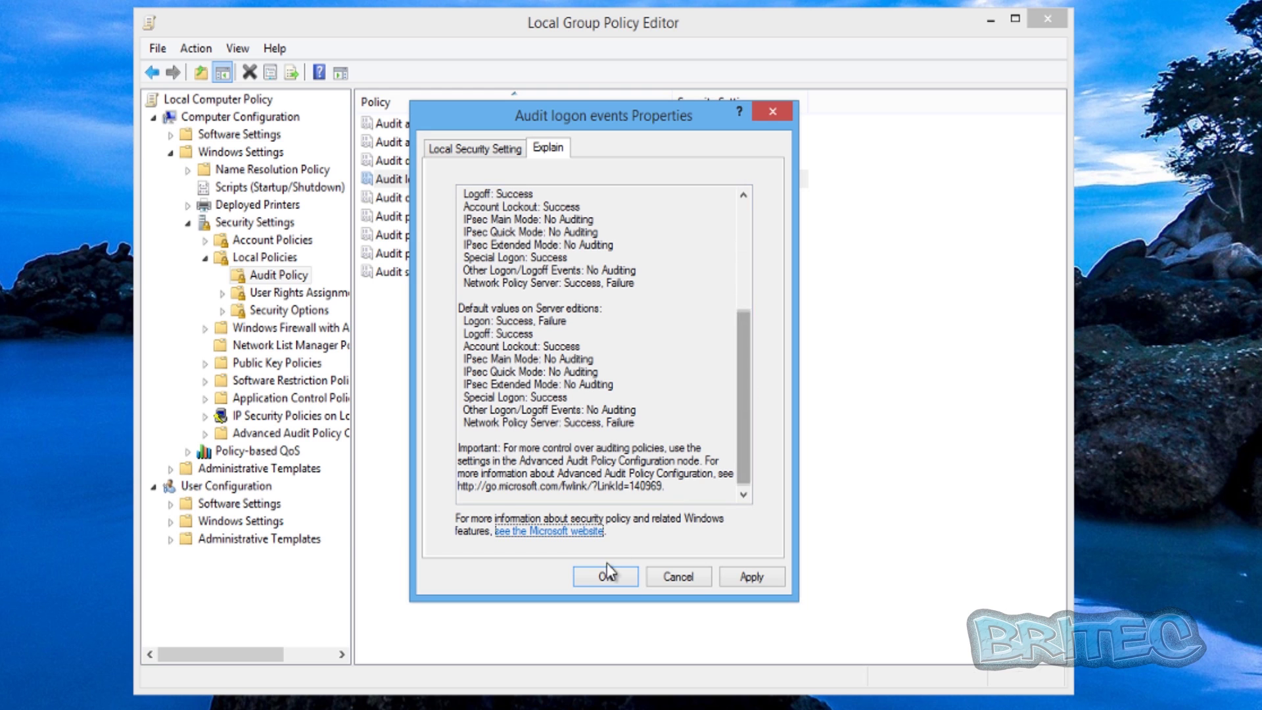
click(603, 576)
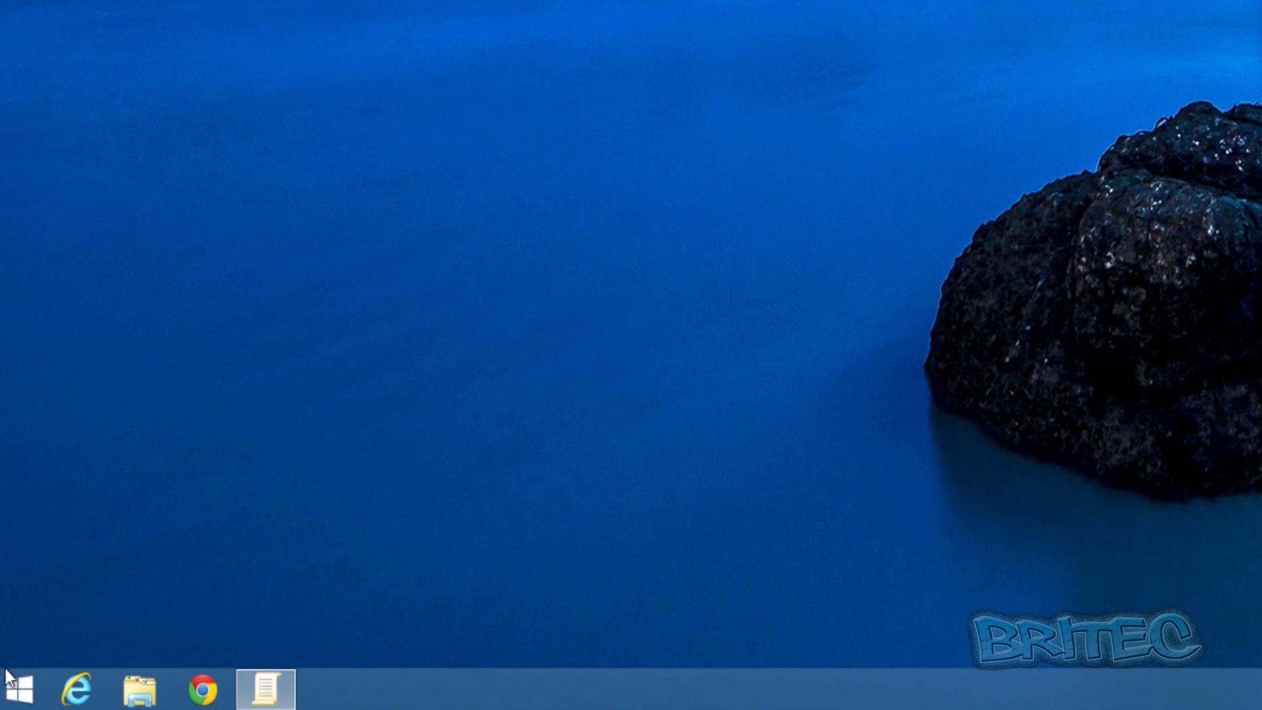
Step: Launch Event Viewer from the Start quick-access list and widen its tree and Overview panes
right_click(12, 695)
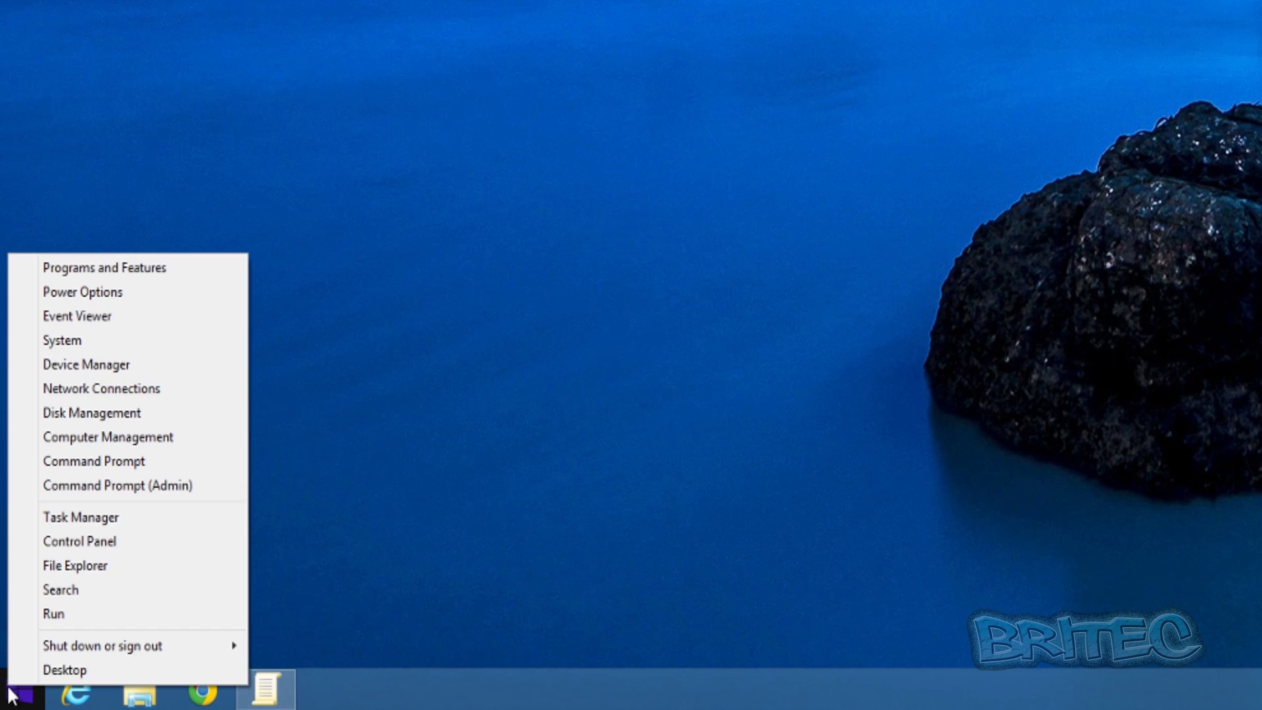
click(110, 318)
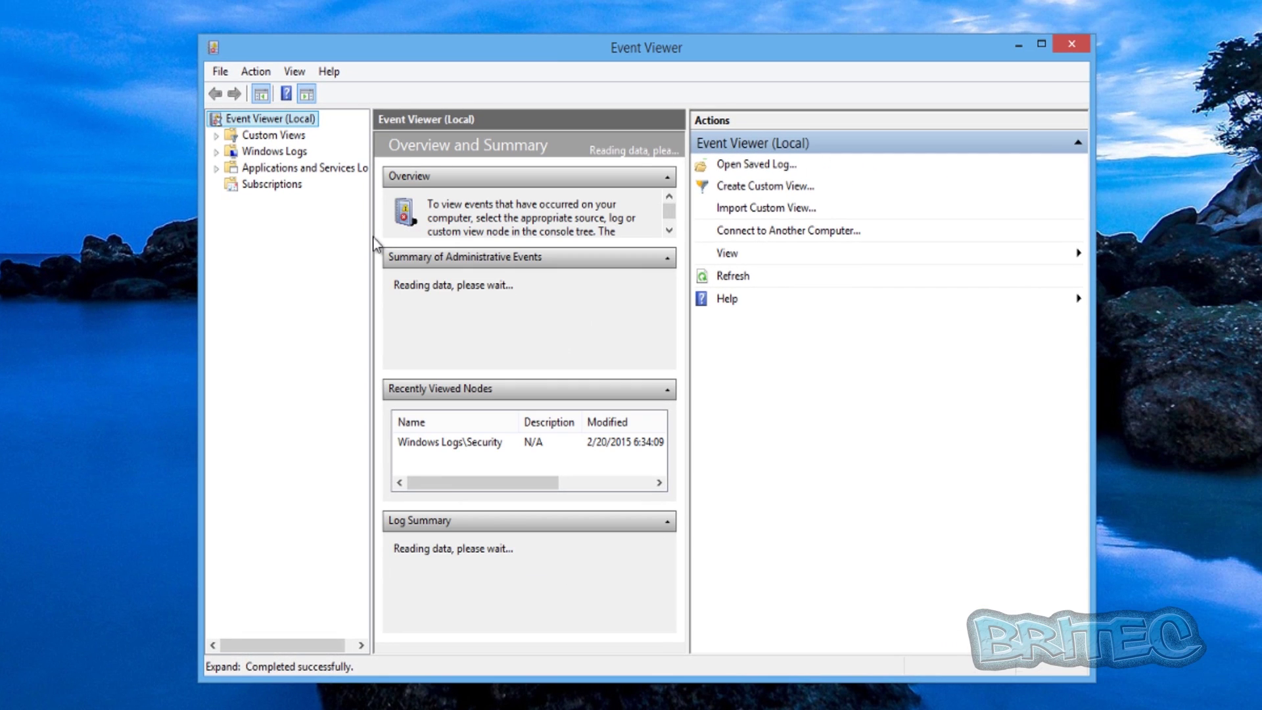
drag(372, 238, 440, 238)
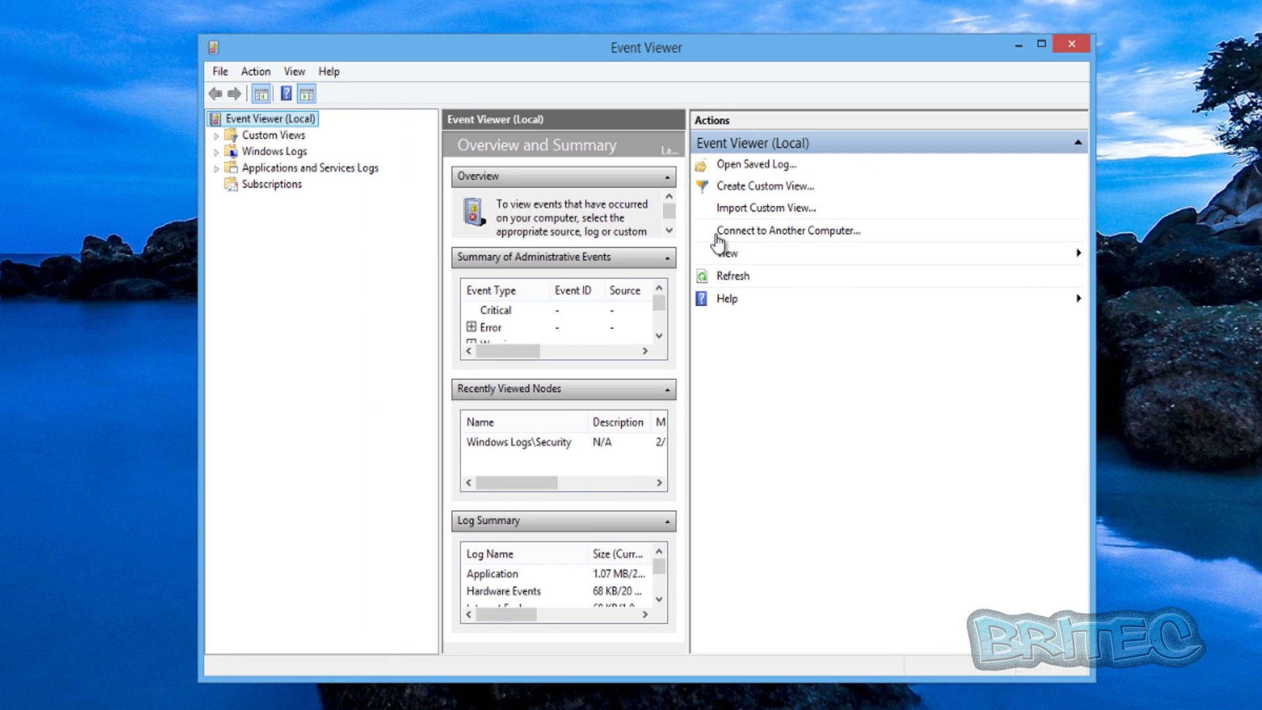
drag(689, 242, 935, 257)
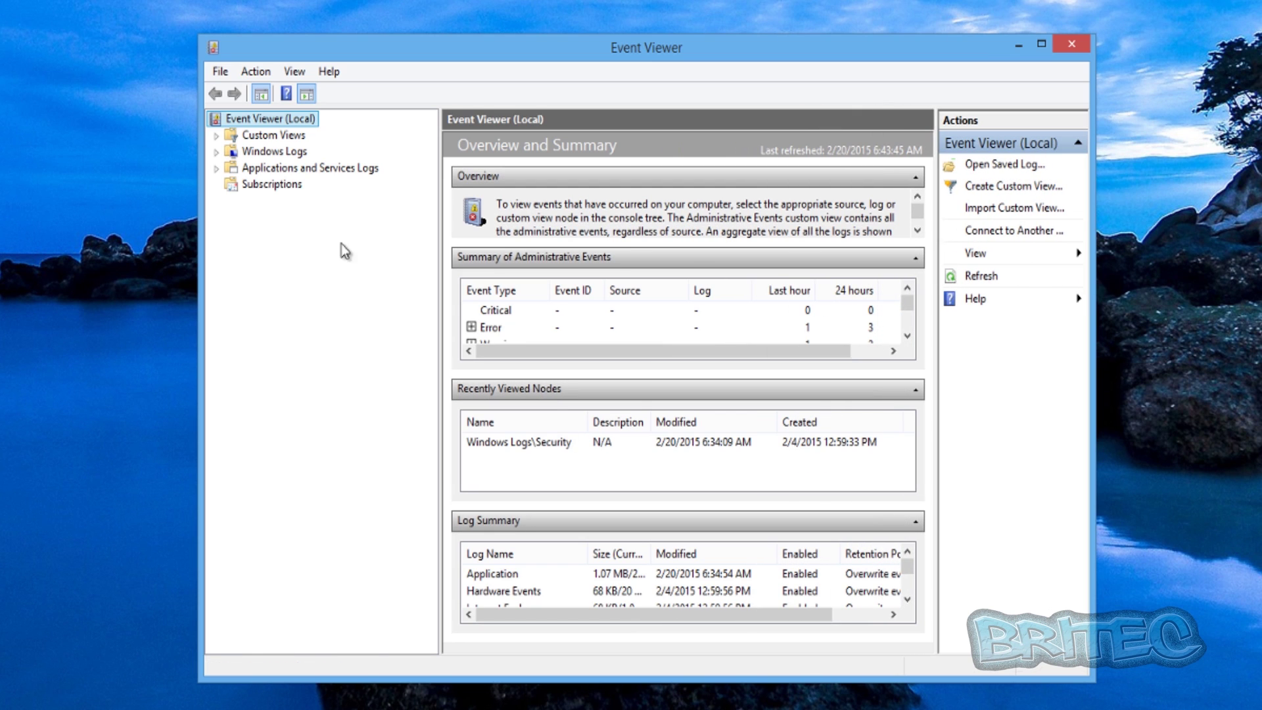
click(263, 152)
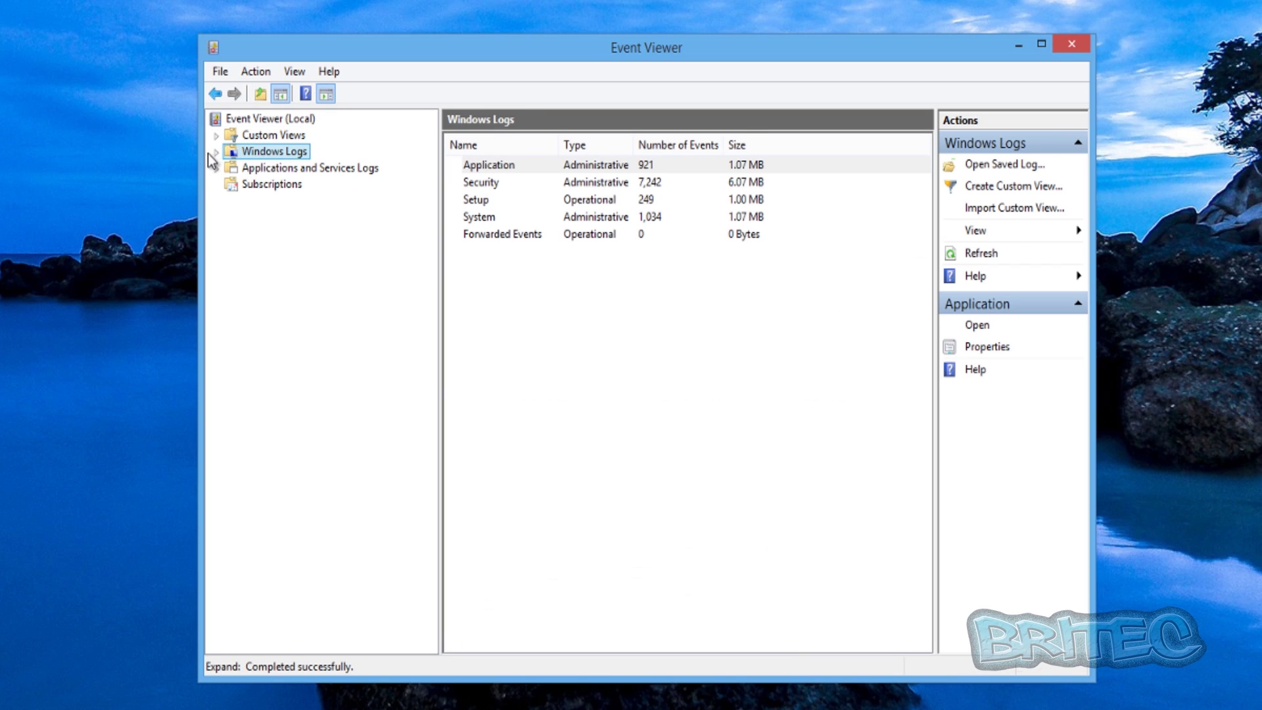
Step: Open the Security log under Windows Logs and view the 4624 Logon event's details
click(216, 152)
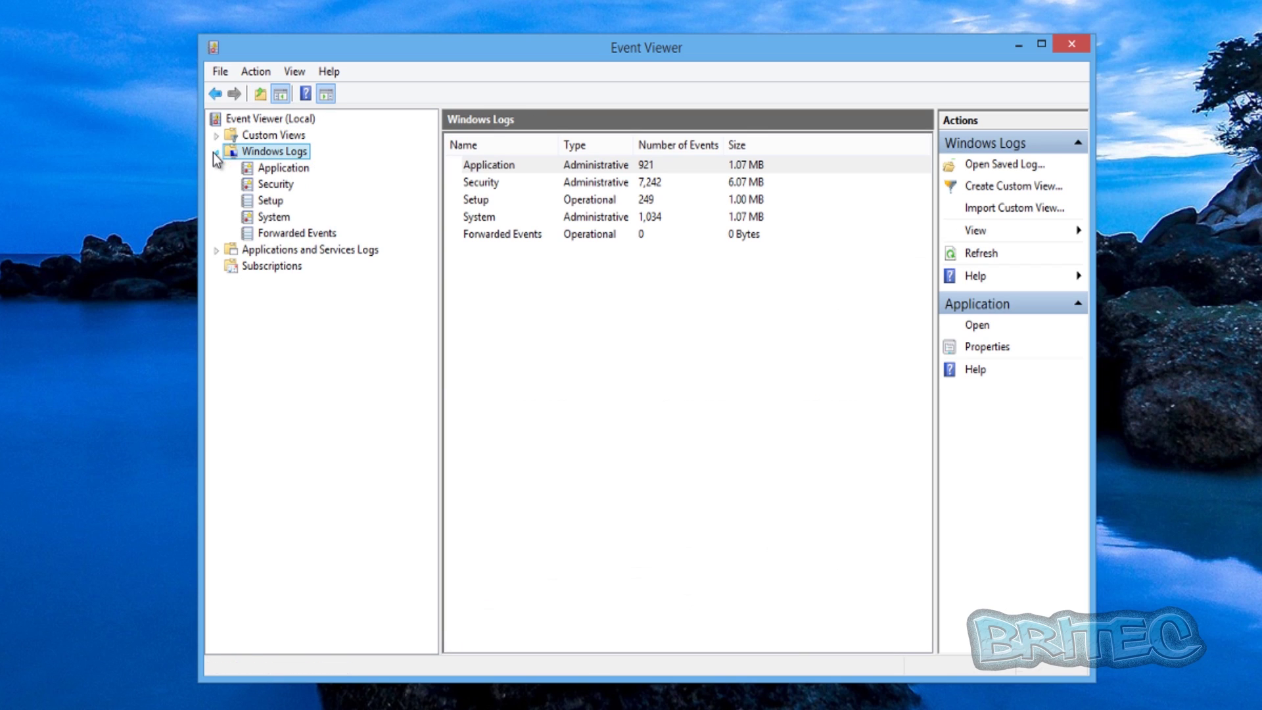
click(271, 187)
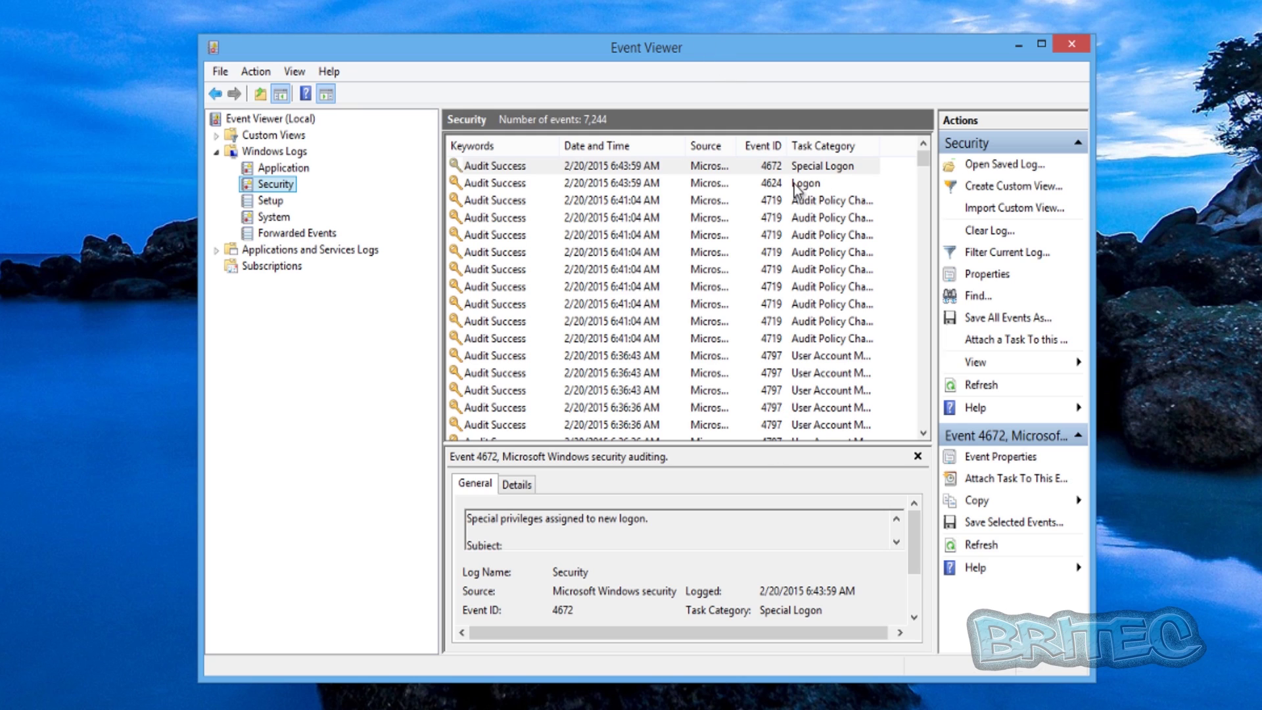
click(494, 186)
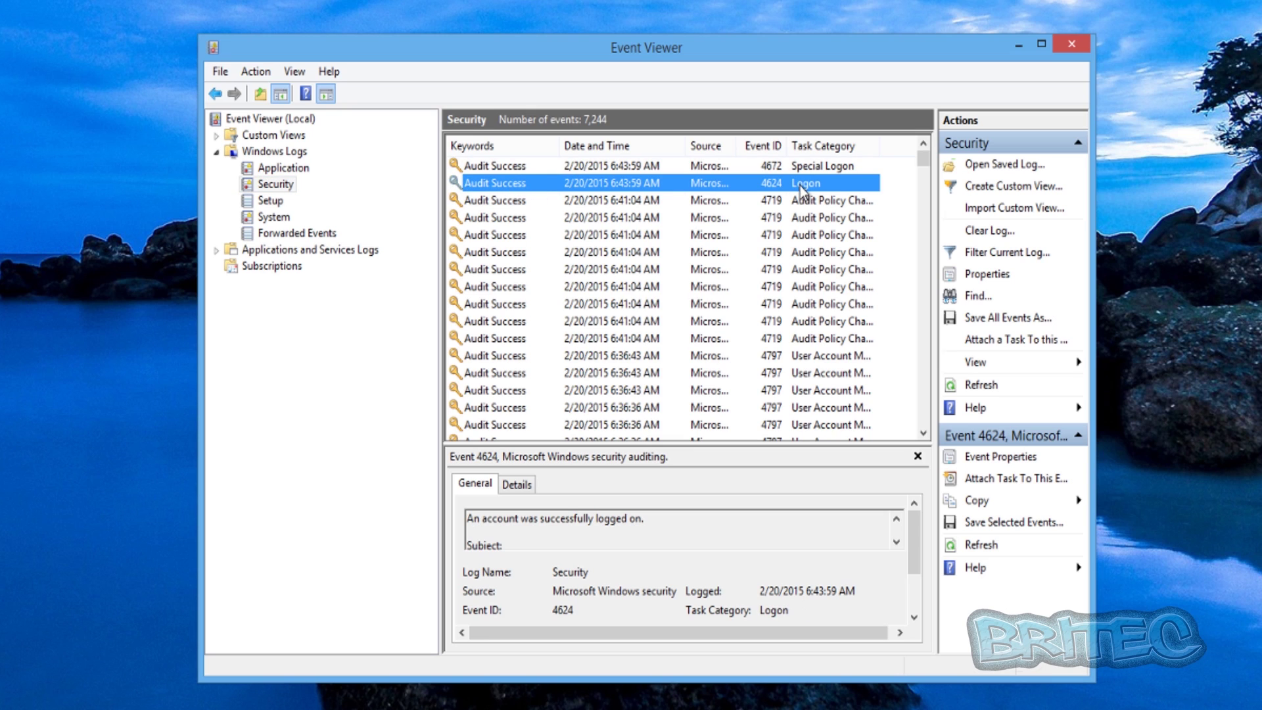
double_click(507, 184)
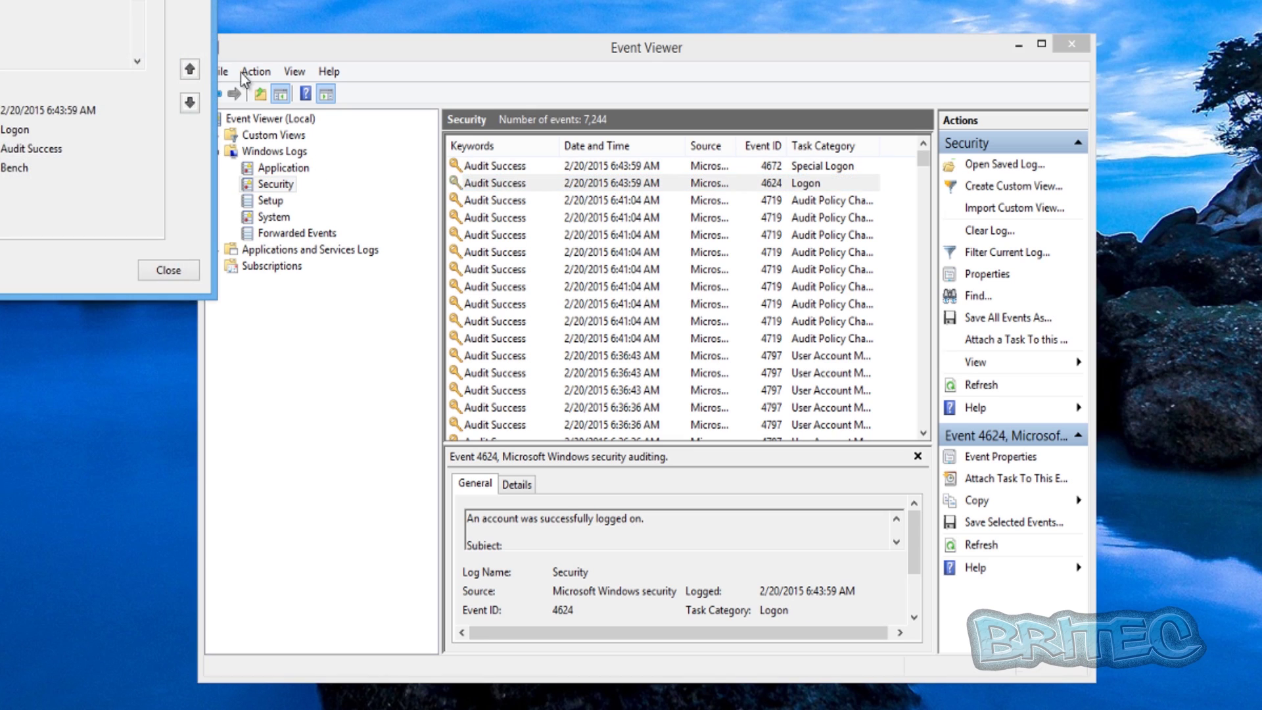
drag(30, 2, 740, 140)
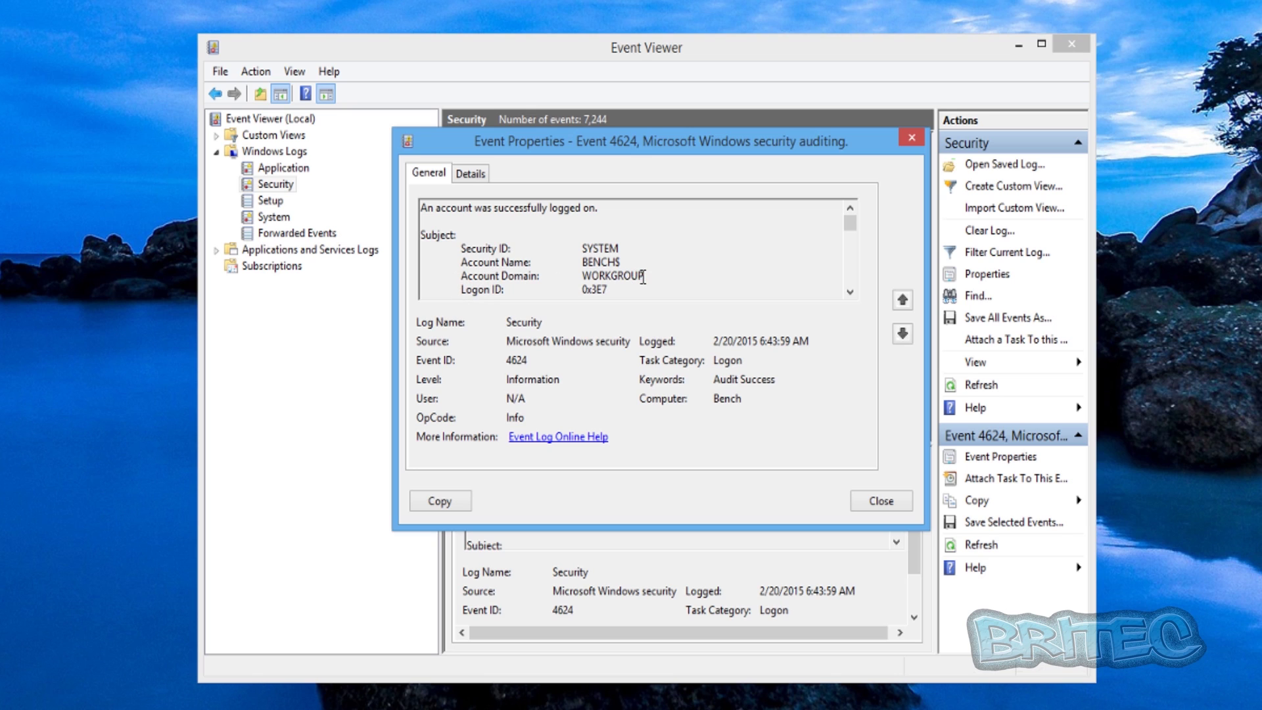
double_click(620, 271)
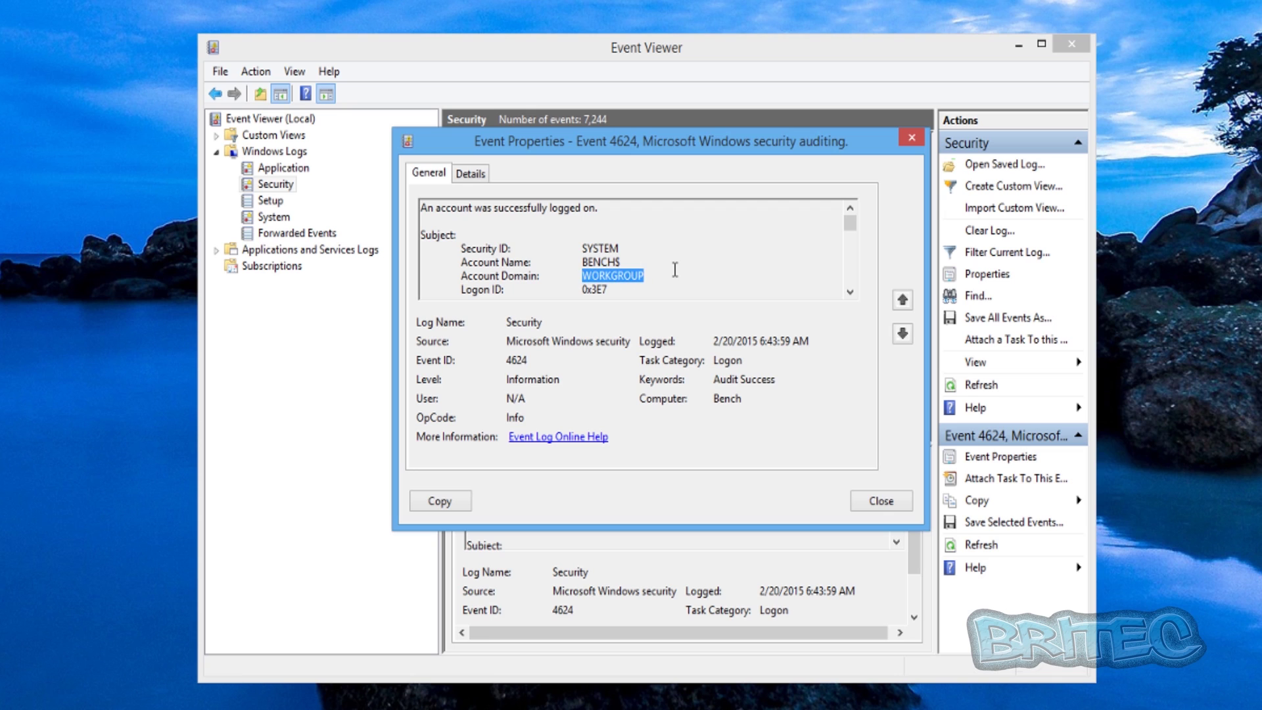
scroll(673, 269, down, 2)
scroll(664, 274, up, 2)
scroll(682, 263, down, 2)
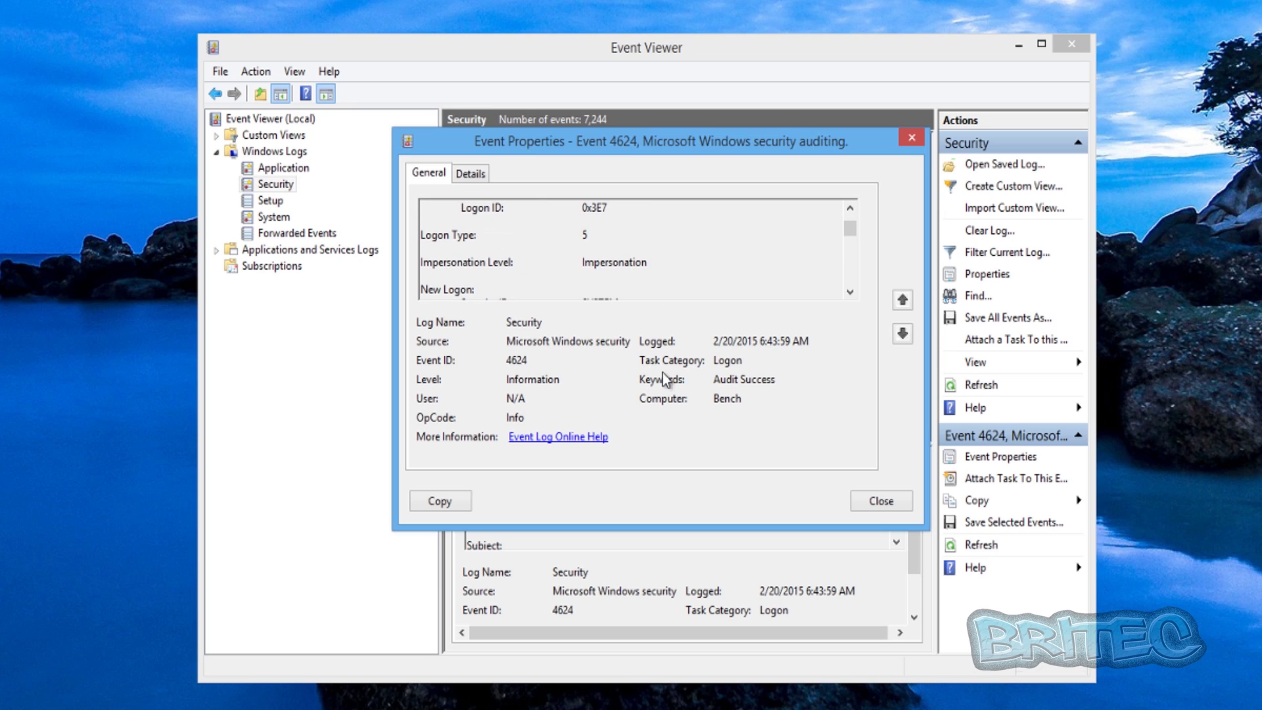
scroll(673, 265, down, 2)
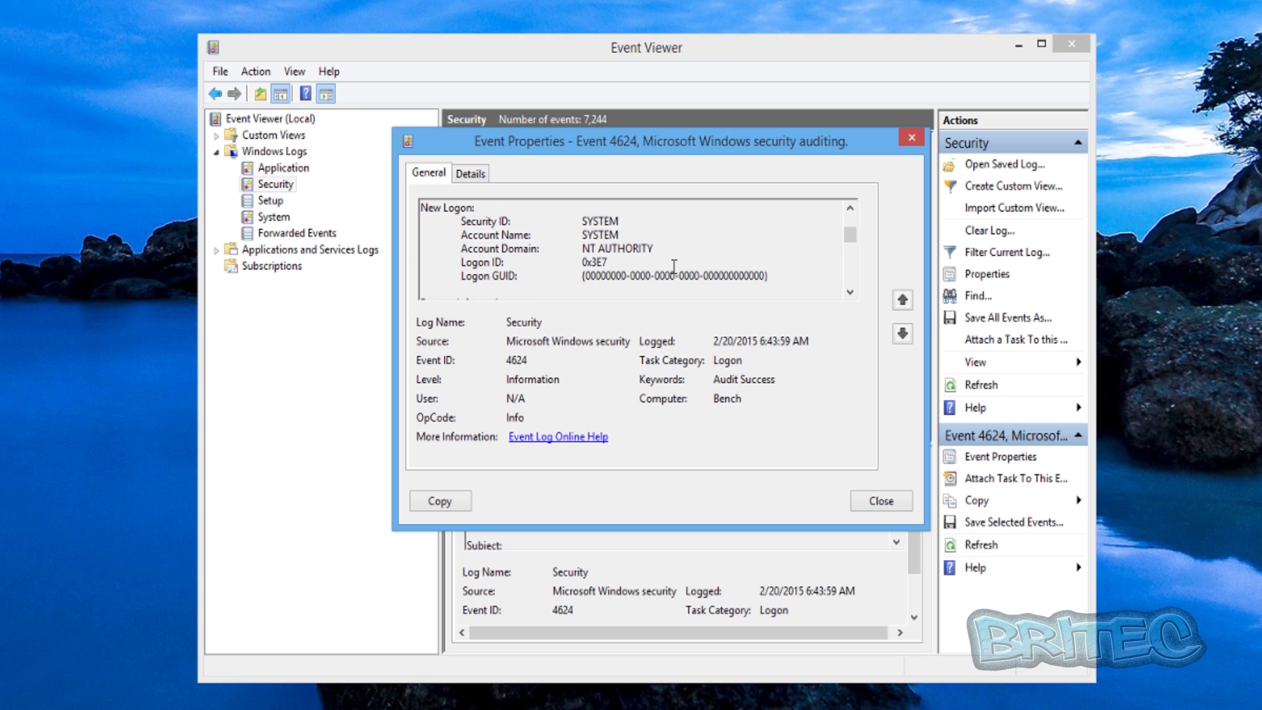
scroll(673, 265, up, 3)
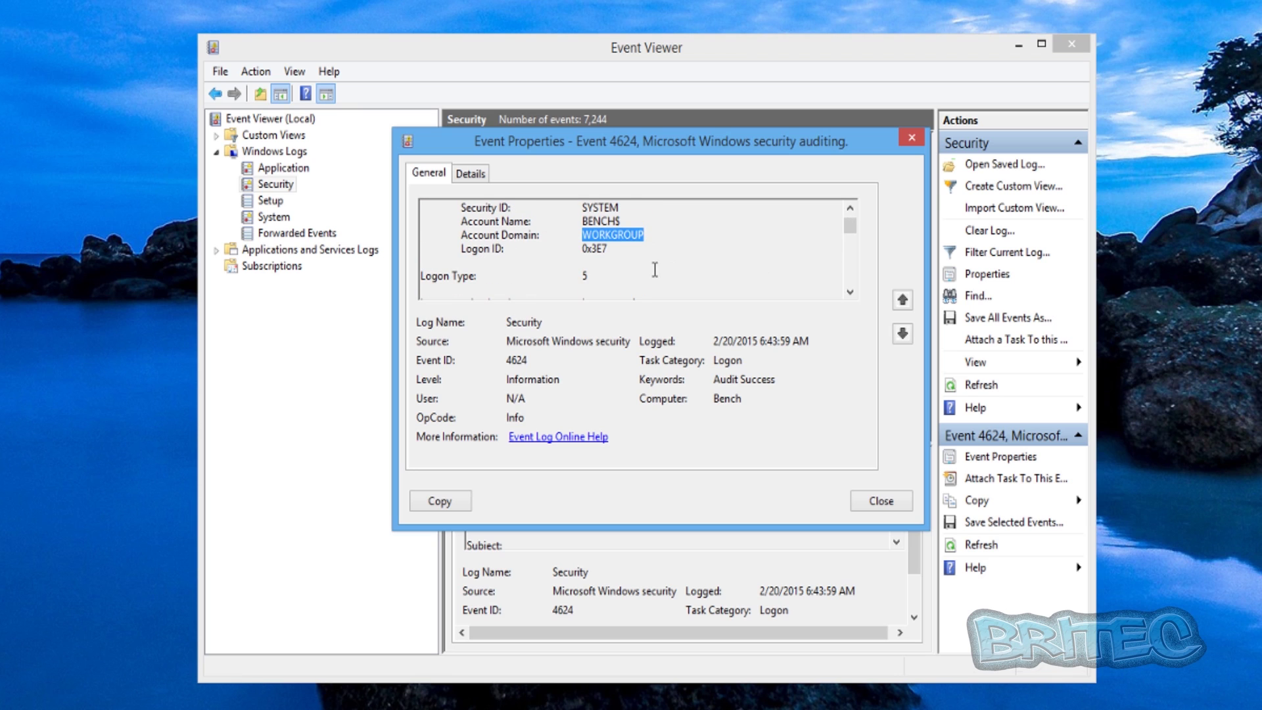
scroll(653, 270, down, 6)
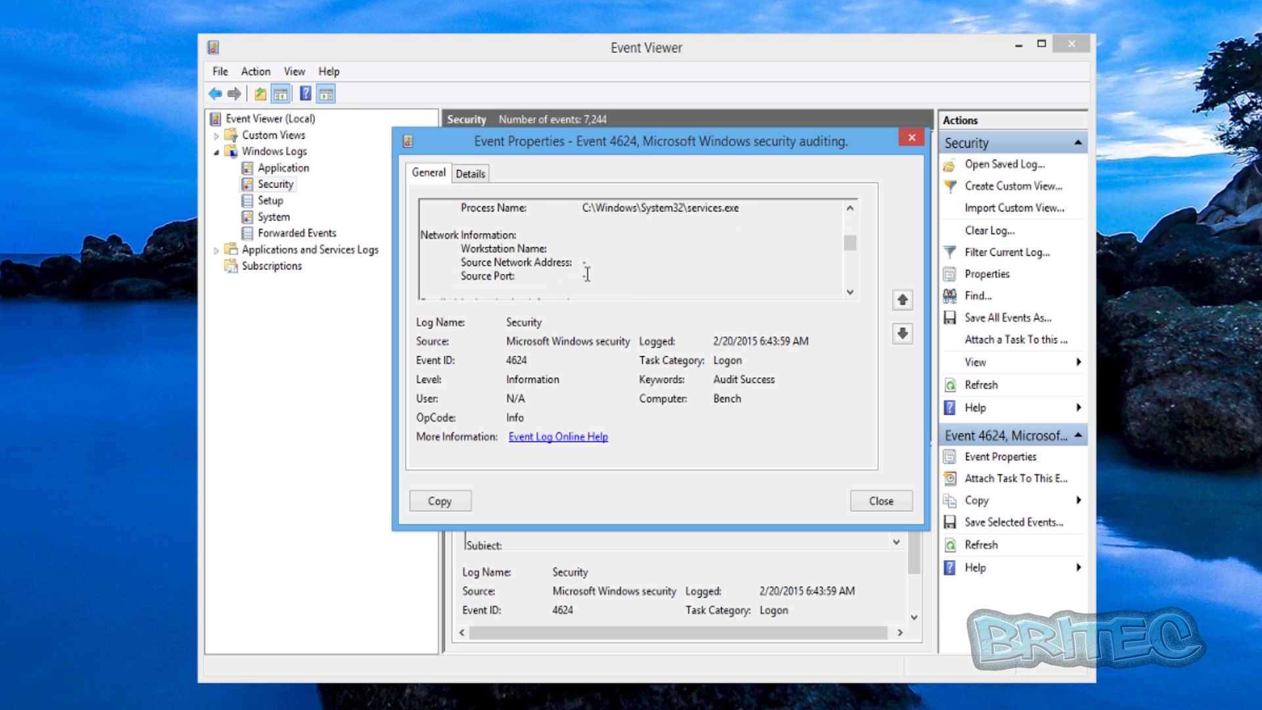
scroll(657, 248, up, 8)
click(912, 138)
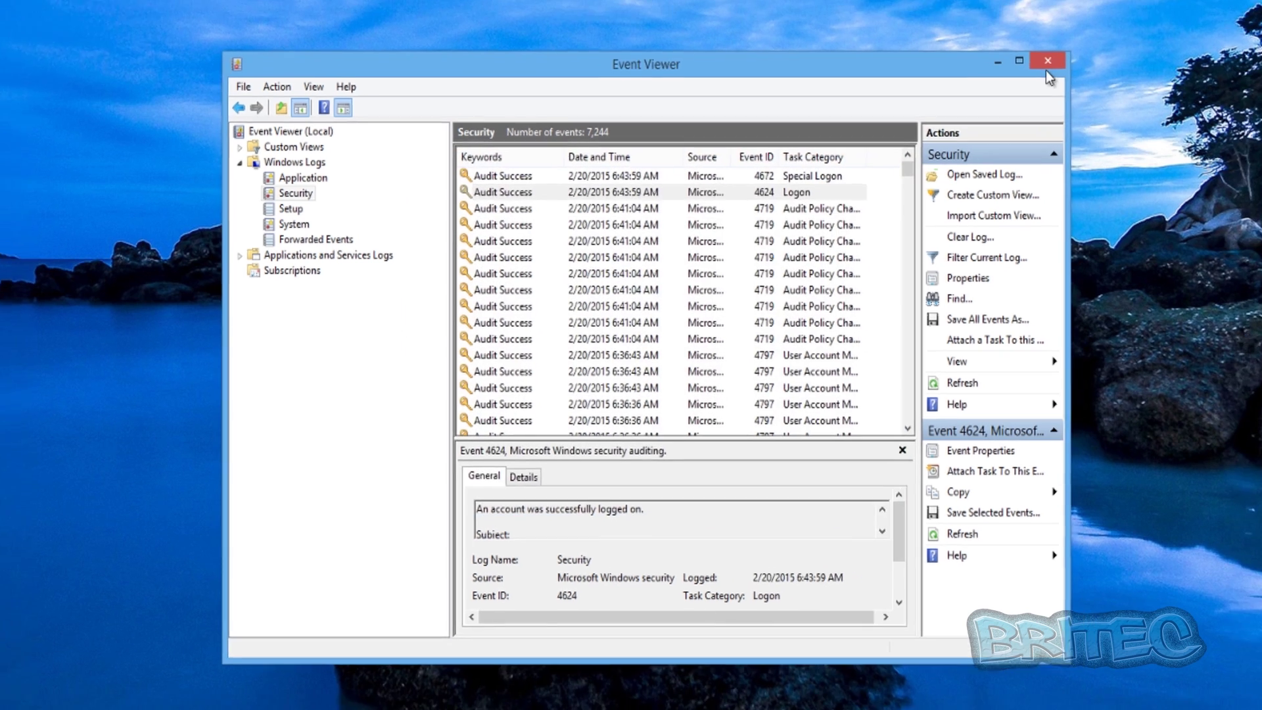
click(1072, 43)
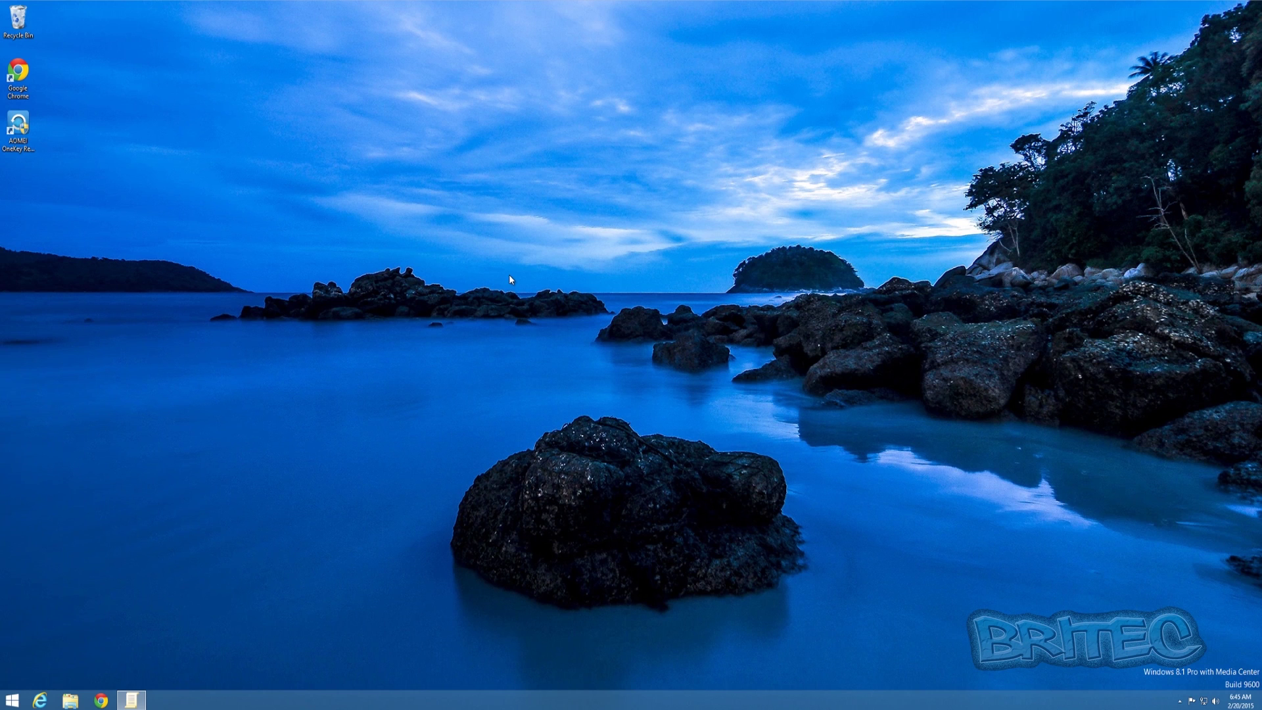